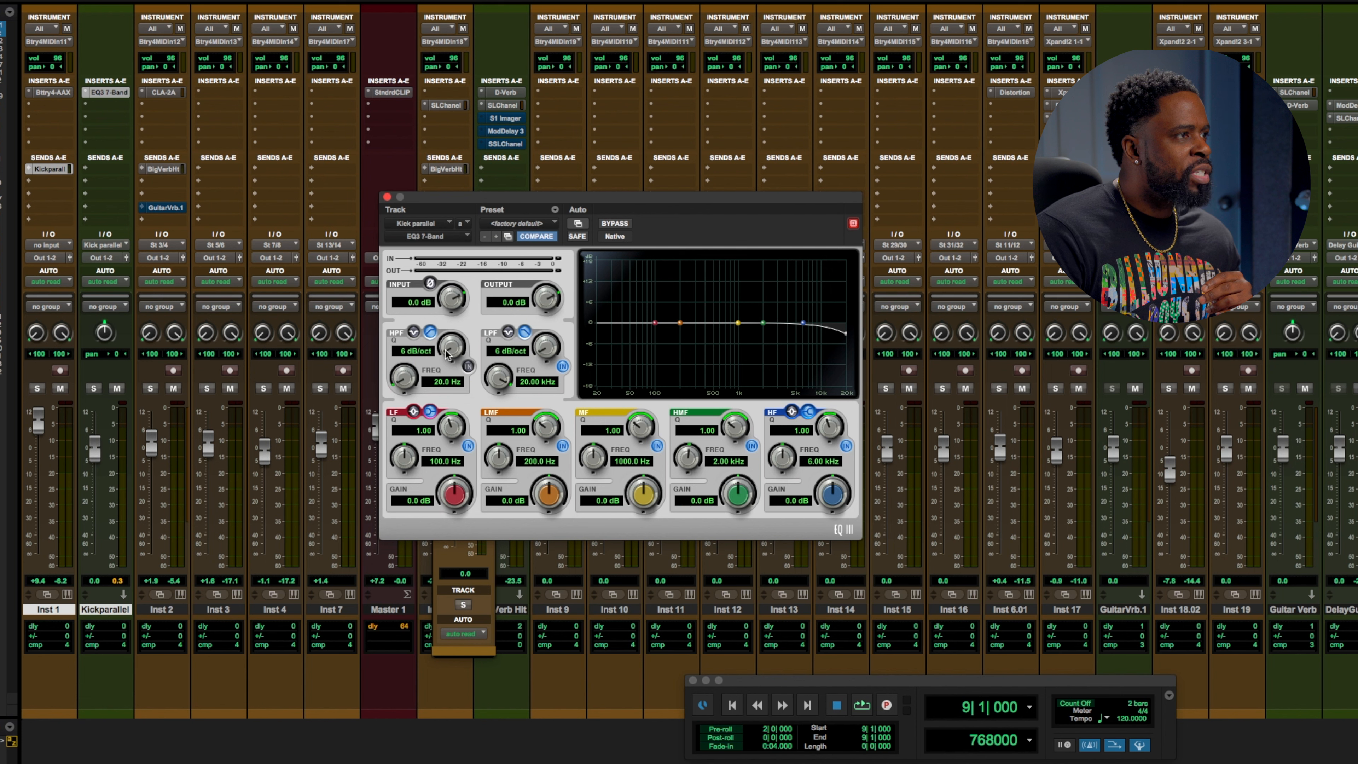
Step: Enable the high-pass filter on the Kick parallel EQ and set 12 dB/oct slopes, with high-pass at about 1.04 kHz and low-pass at about 4.96 kHz
left_click_drag(546, 350, 546, 313)
left_click_drag(453, 345, 453, 318)
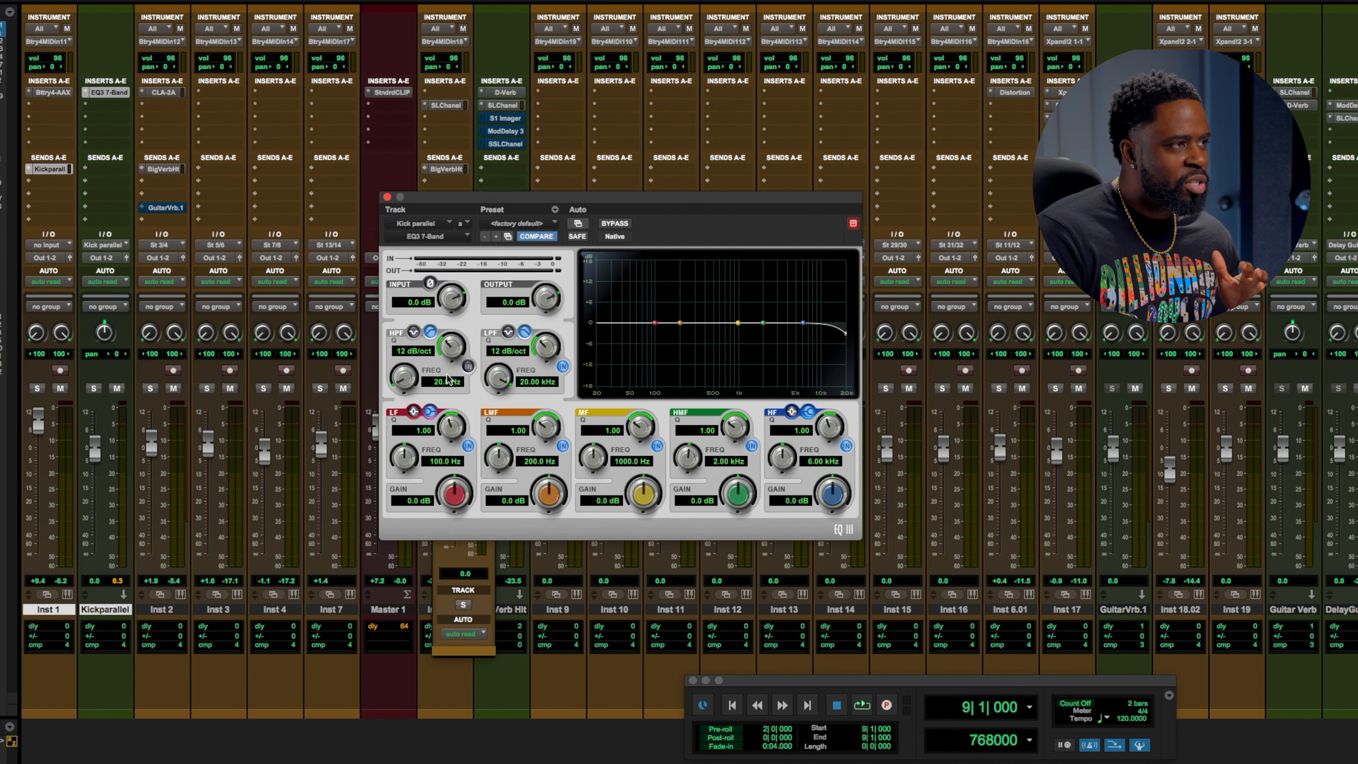
left_click(468, 366)
left_click_drag(403, 375, 420, 324)
left_click_drag(496, 389, 495, 418)
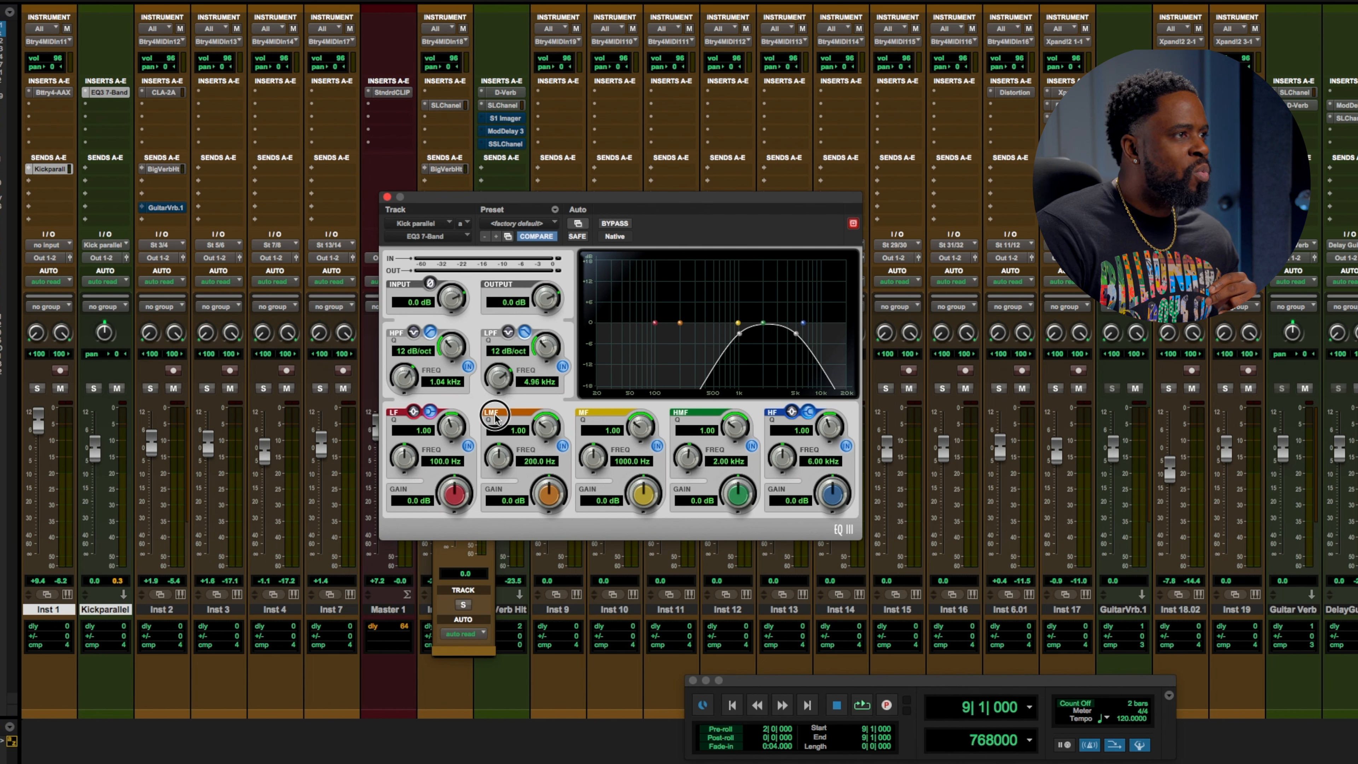
Step: Invert the input polarity in the Kick parallel track's EQ and close the plug-in window
left_click(429, 283)
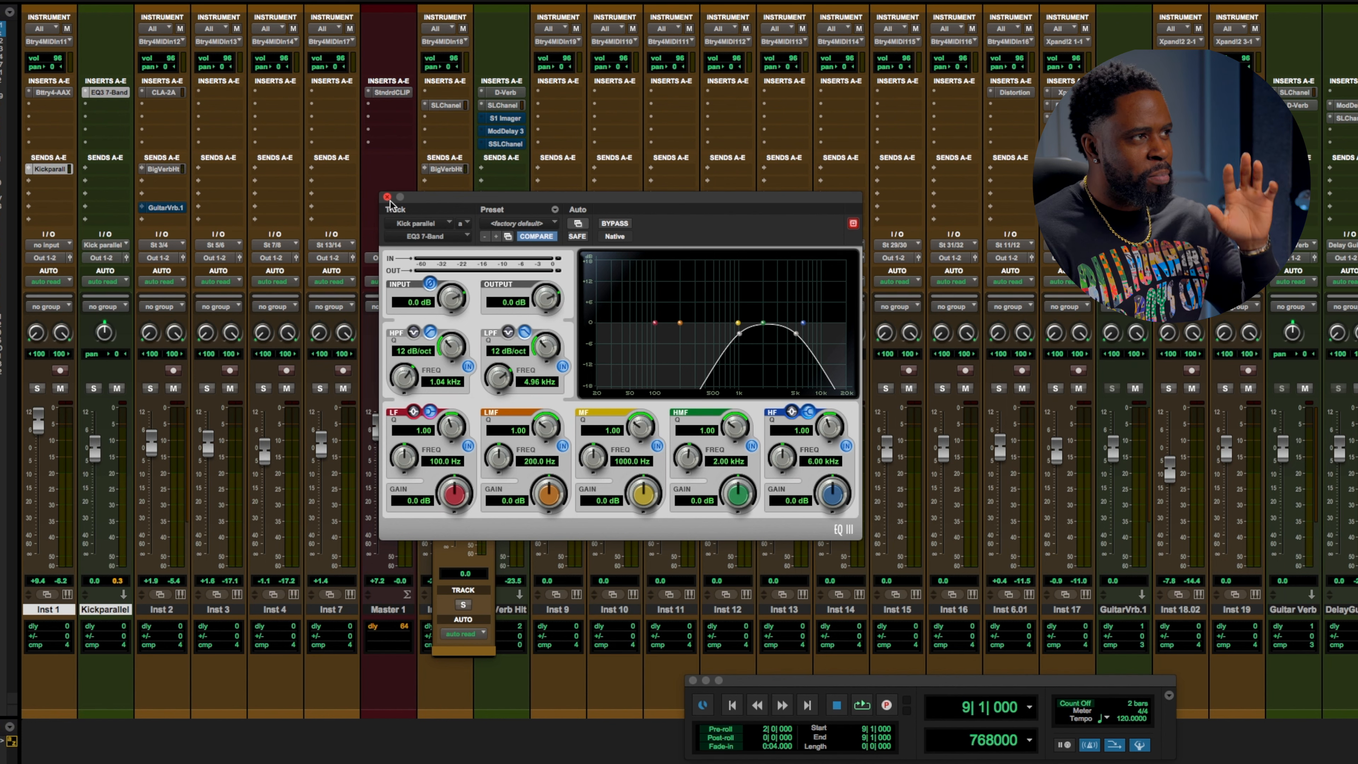
left_click_drag(432, 201, 390, 281)
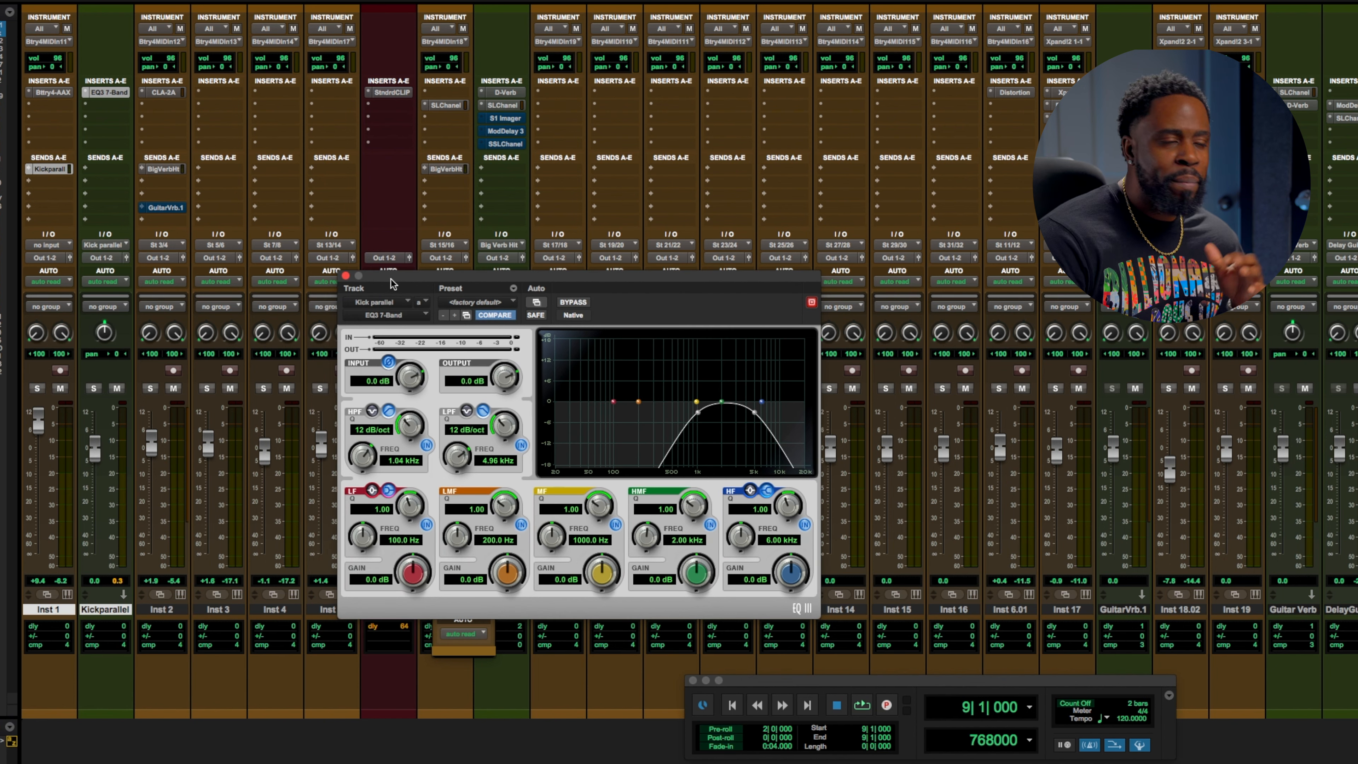
left_click_drag(459, 272, 501, 266)
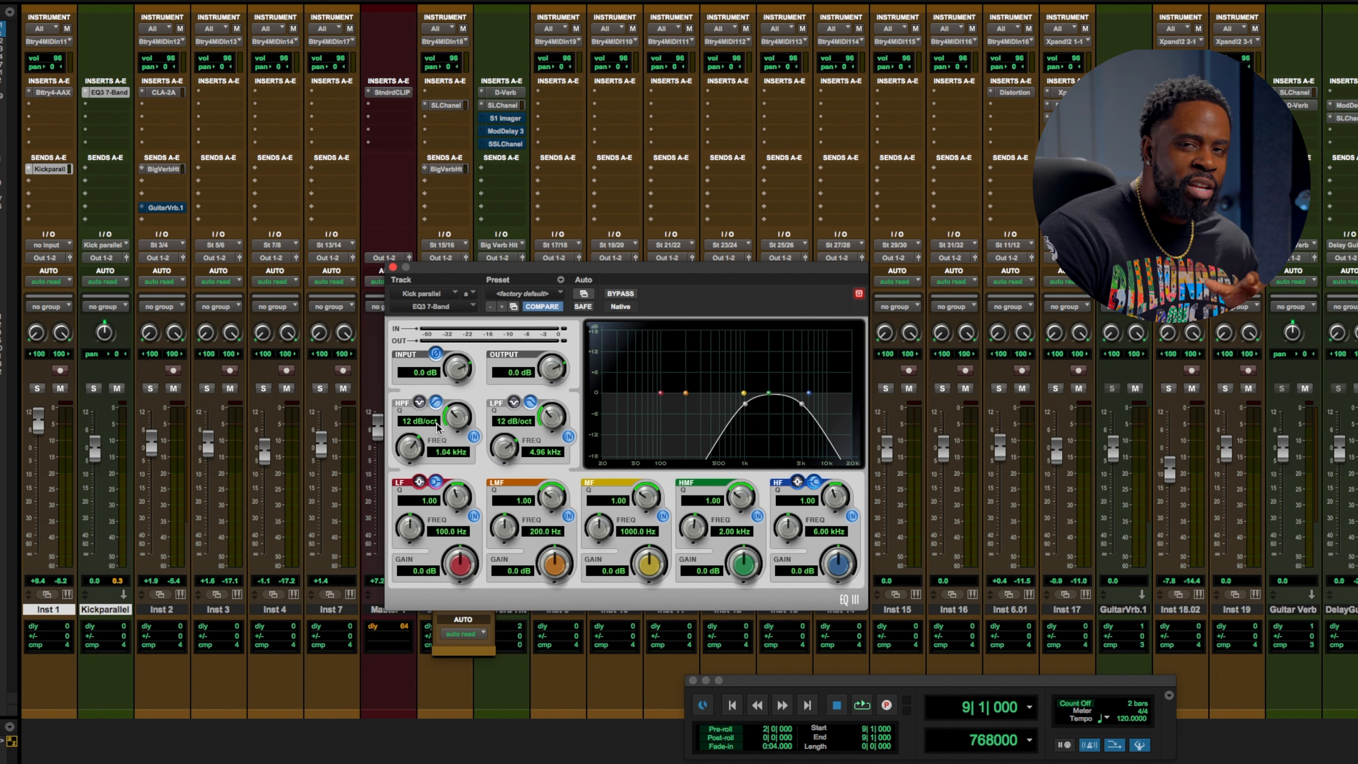
left_click(393, 268)
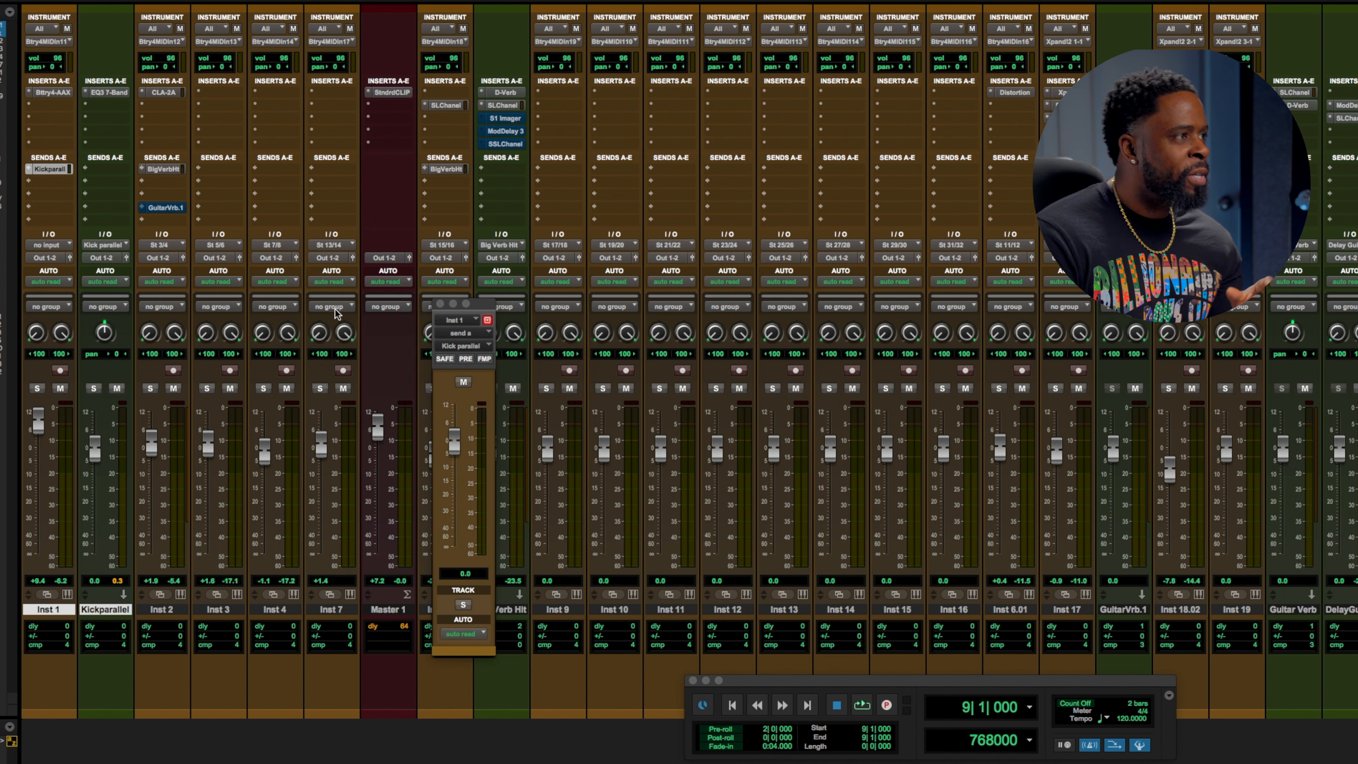
Step: Mute the Kickparallel track with its fader all the way down and listen to the mix without the parallel kick
left_click(117, 388)
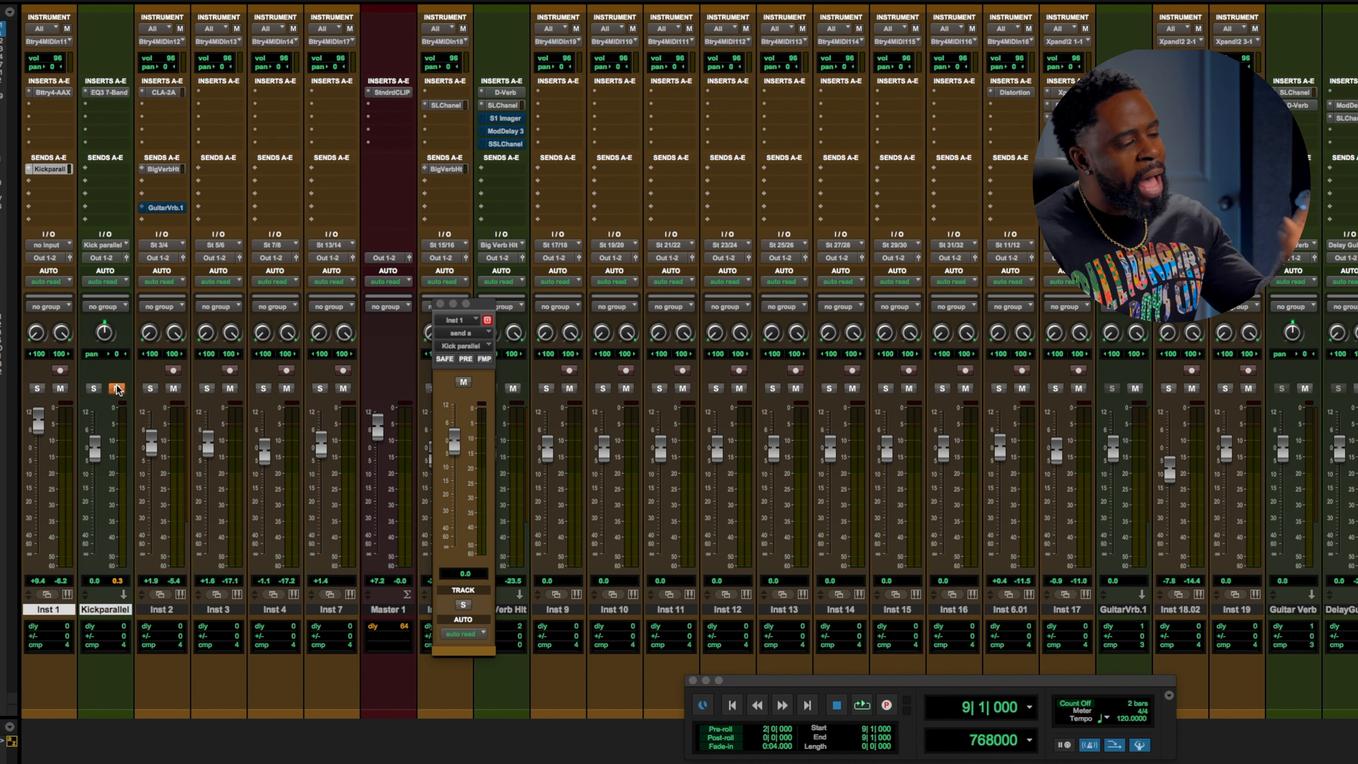
left_click_drag(95, 454, 88, 600)
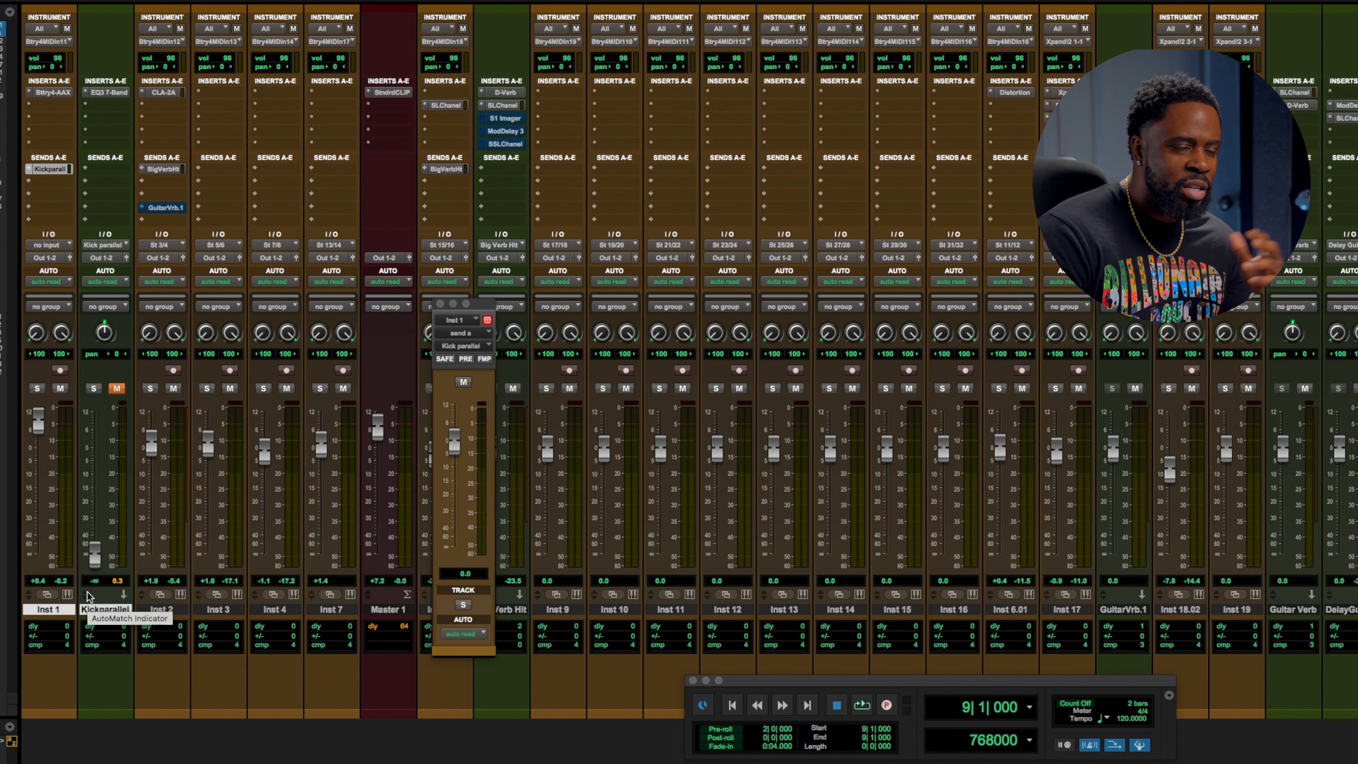
left_click(440, 303)
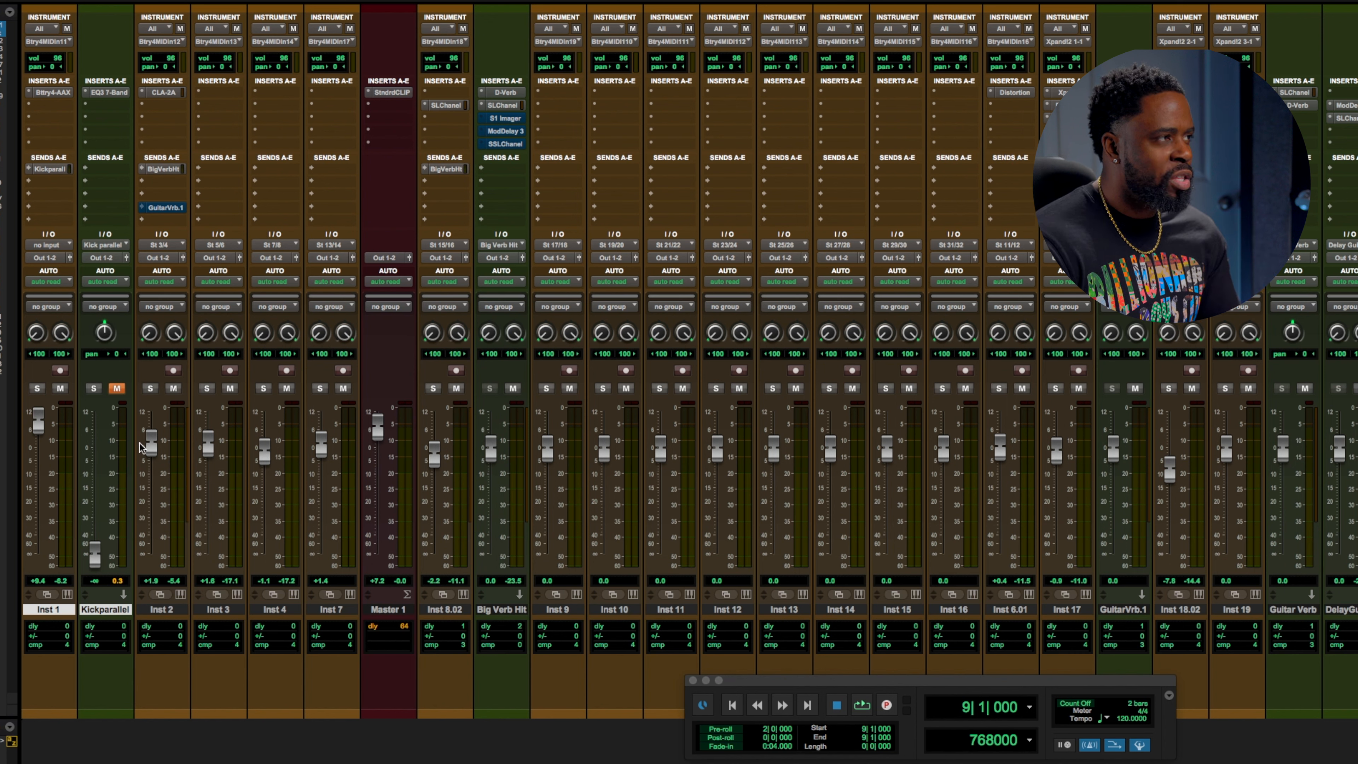
key("space")
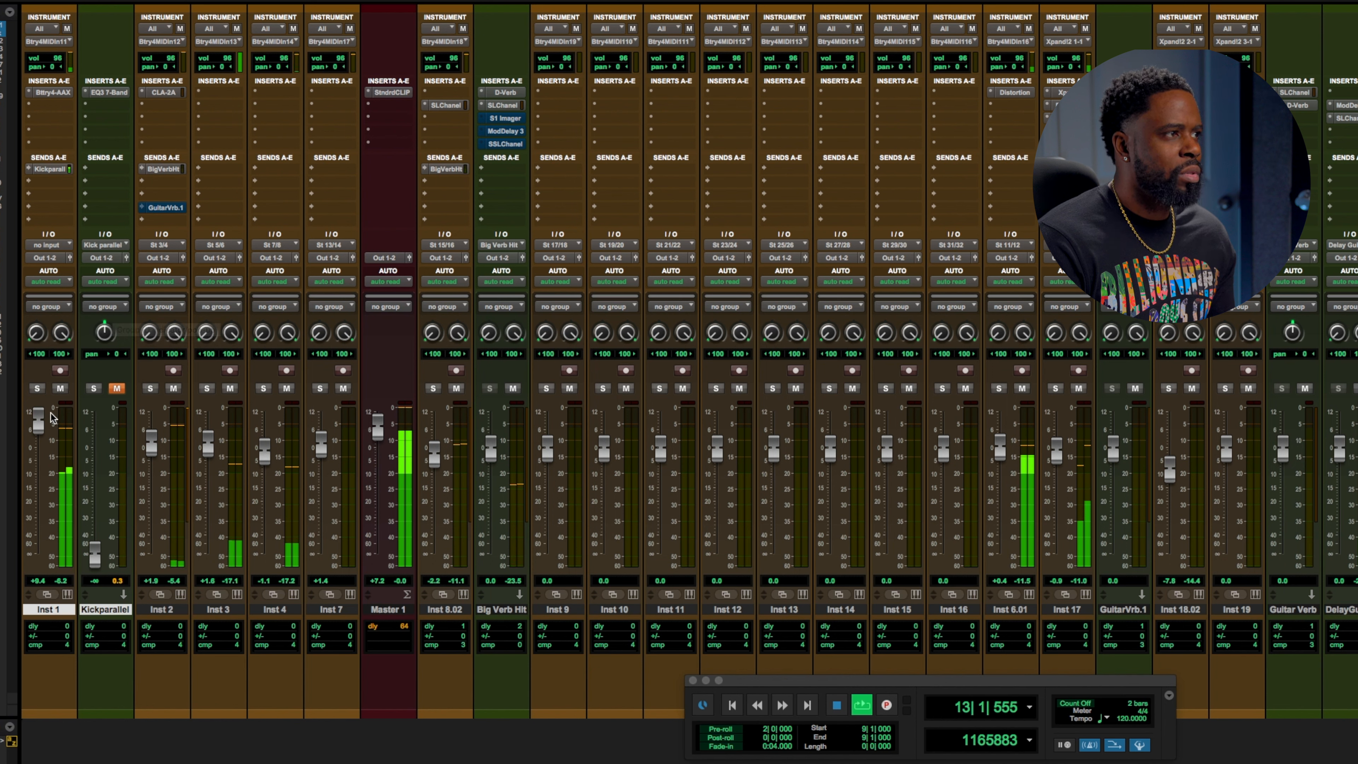
key("space")
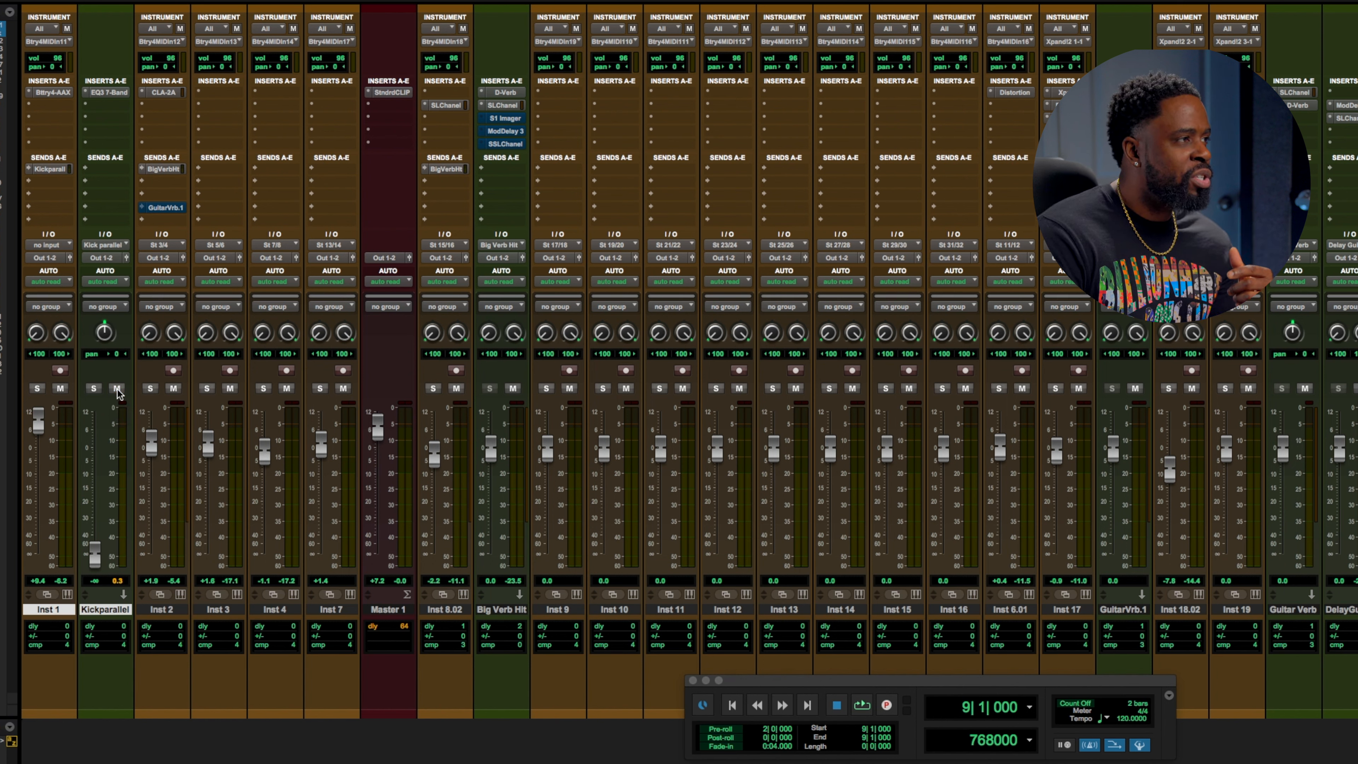
Step: Unmute the Kickparallel track and raise its volume to about +7.5 dB while playing the mix
left_click(118, 389)
left_click_drag(93, 554, 94, 423)
key("space")
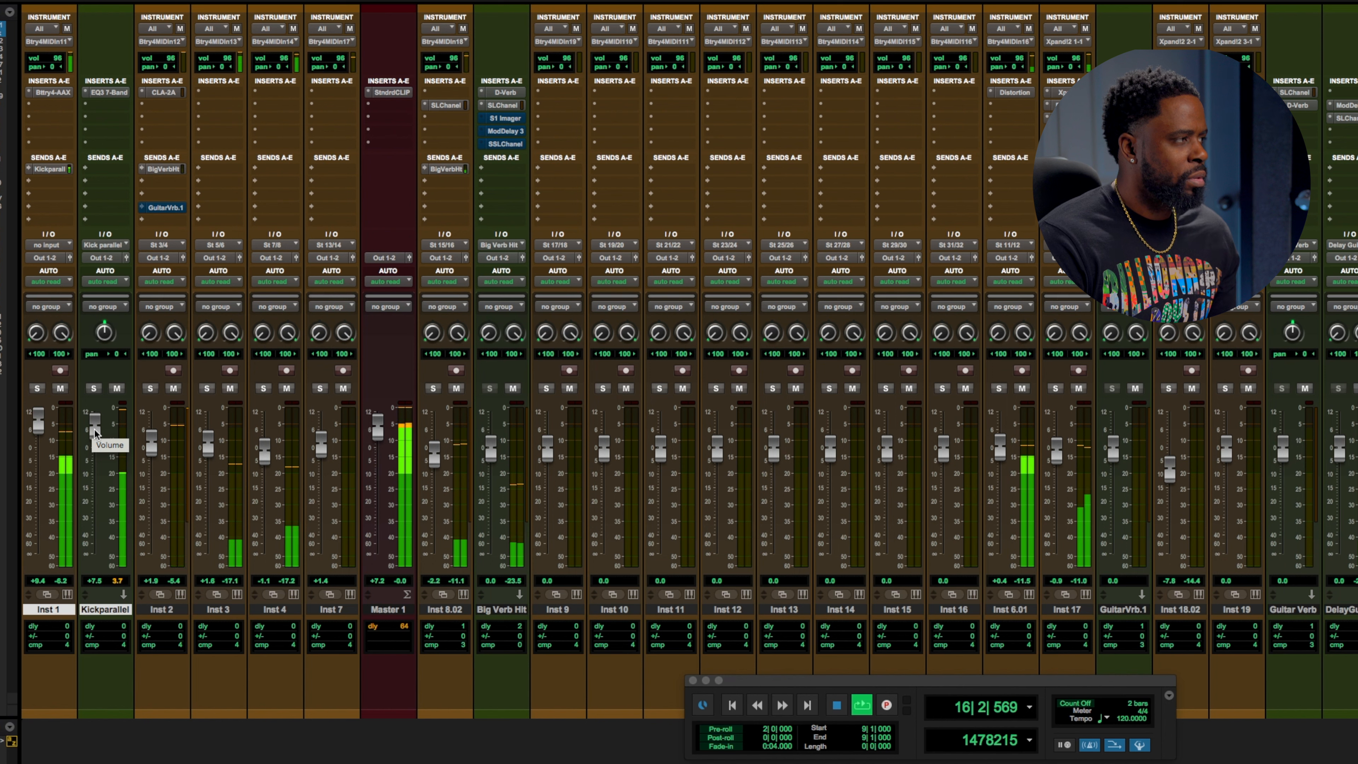
key("space")
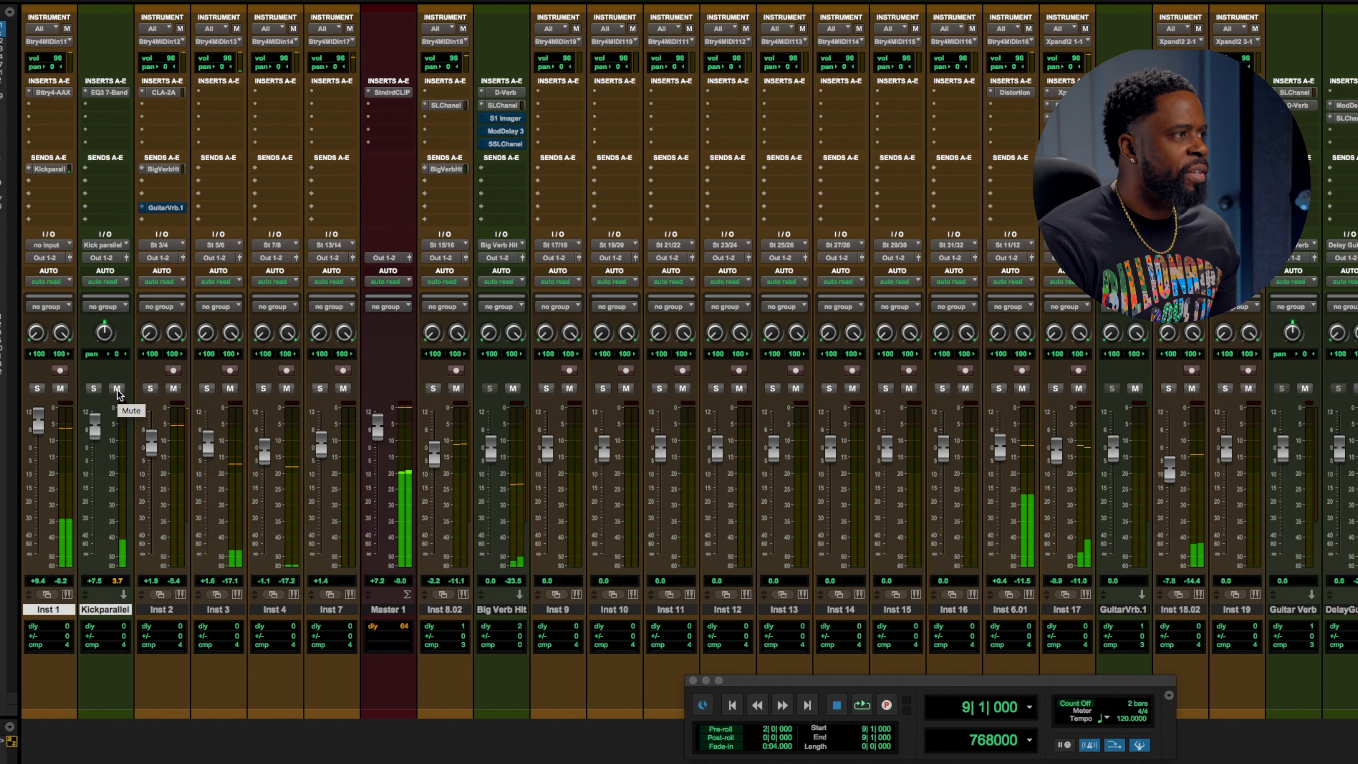
Step: Compare playback of the mix with the Kickparallel track muted and then unmuted
left_click(117, 388)
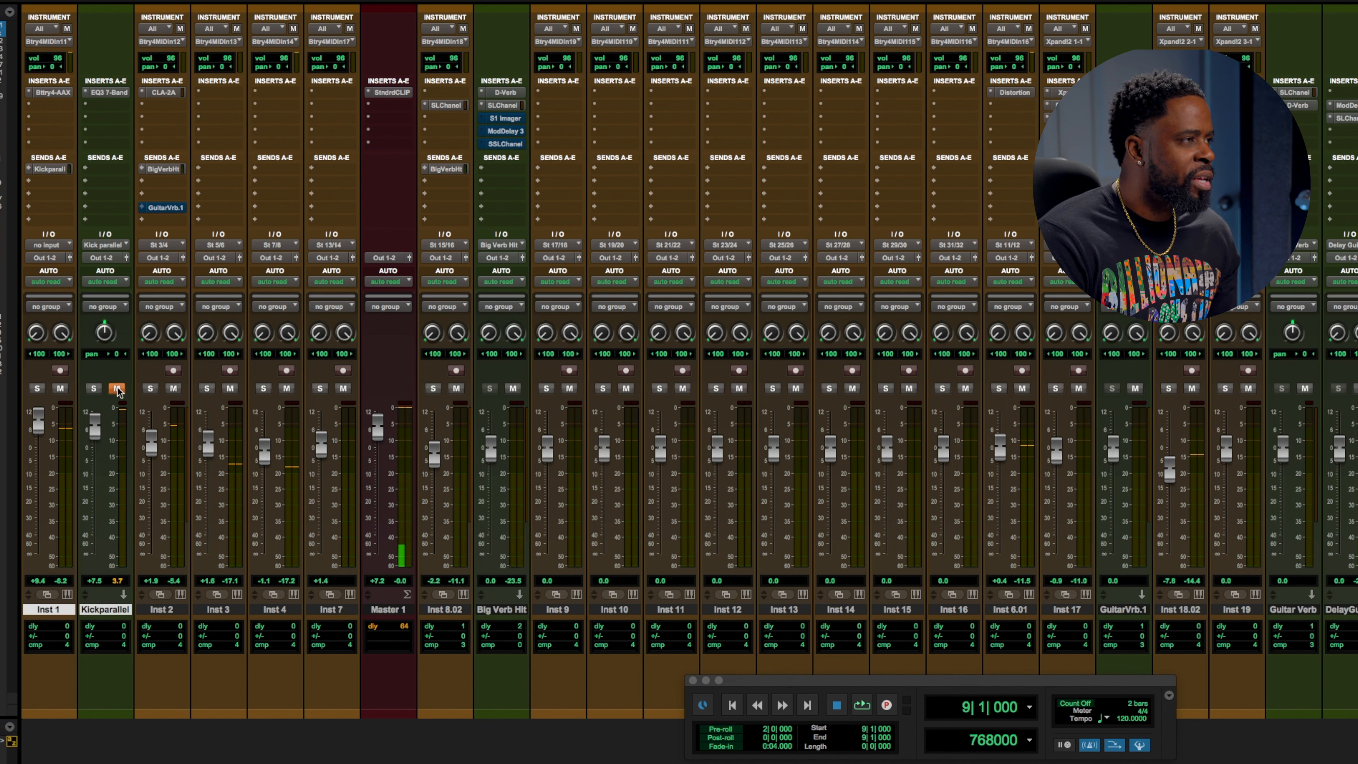
key("space")
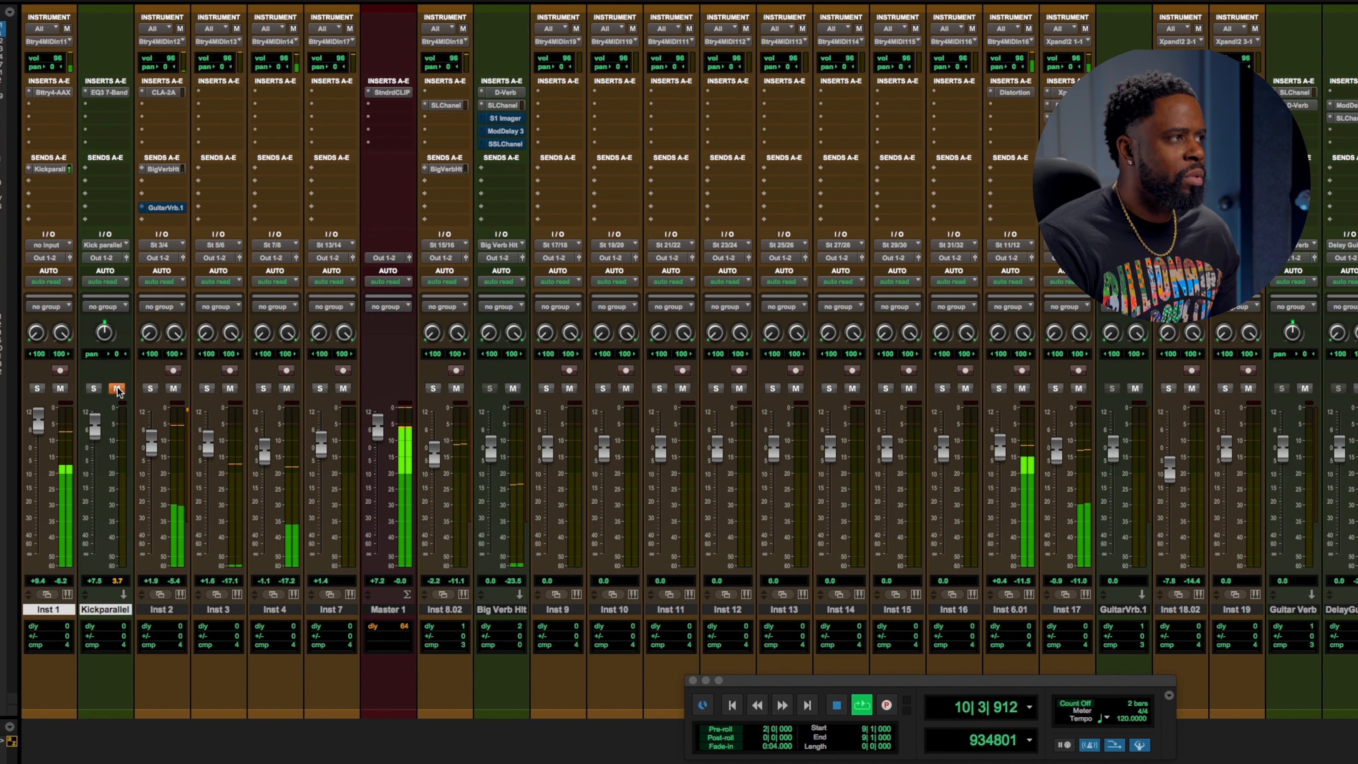
key("space")
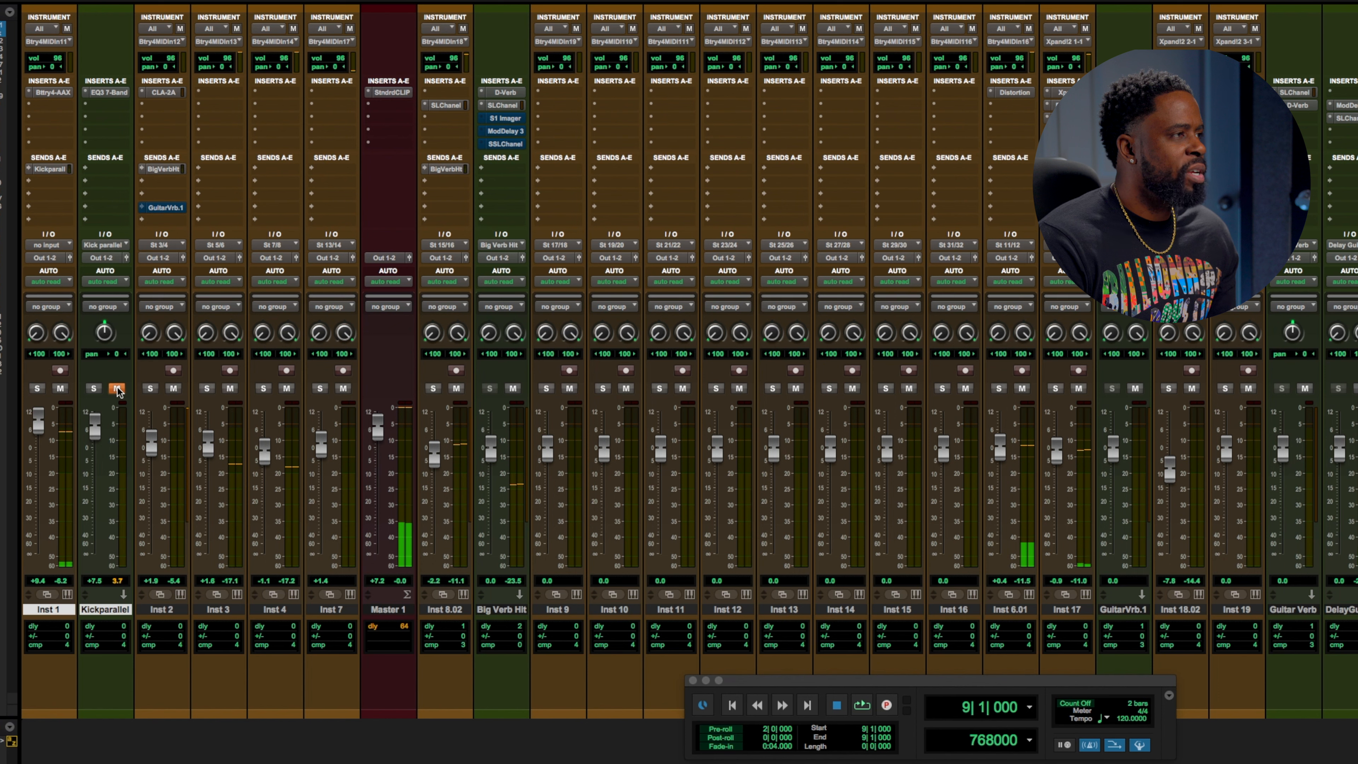
left_click(117, 389)
key("space")
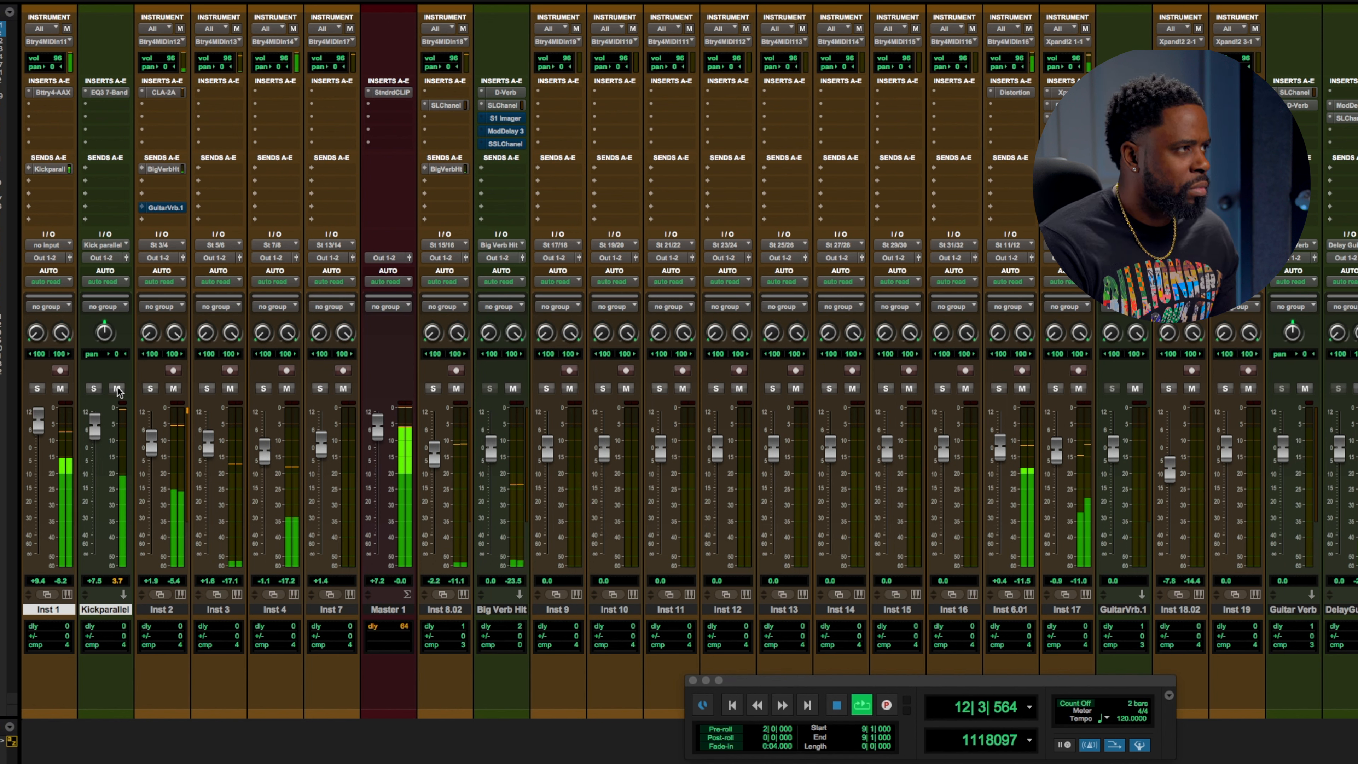
key("space")
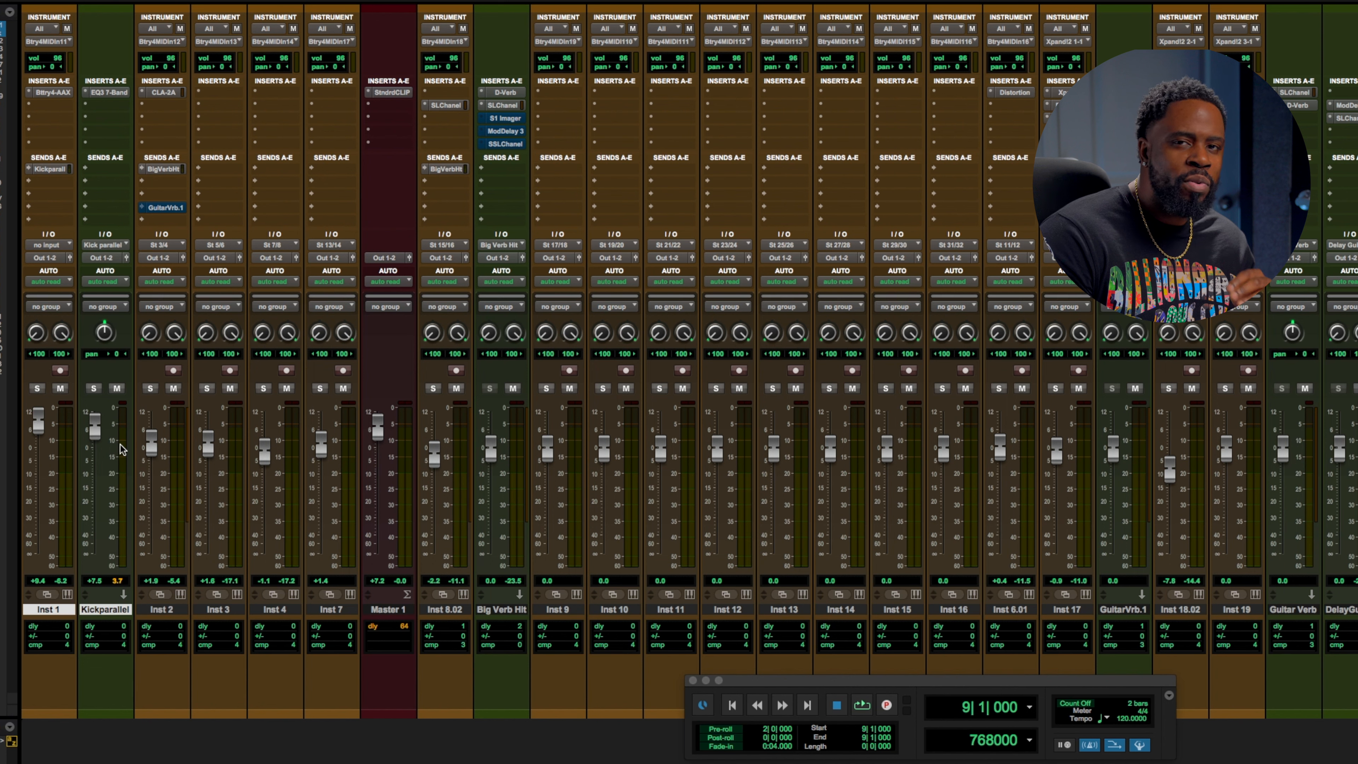
Step: Audition the Kickparallel track alone in solo, with Inst 1 muted and its Kick parallel send switched to pre-fader
left_click(54, 169)
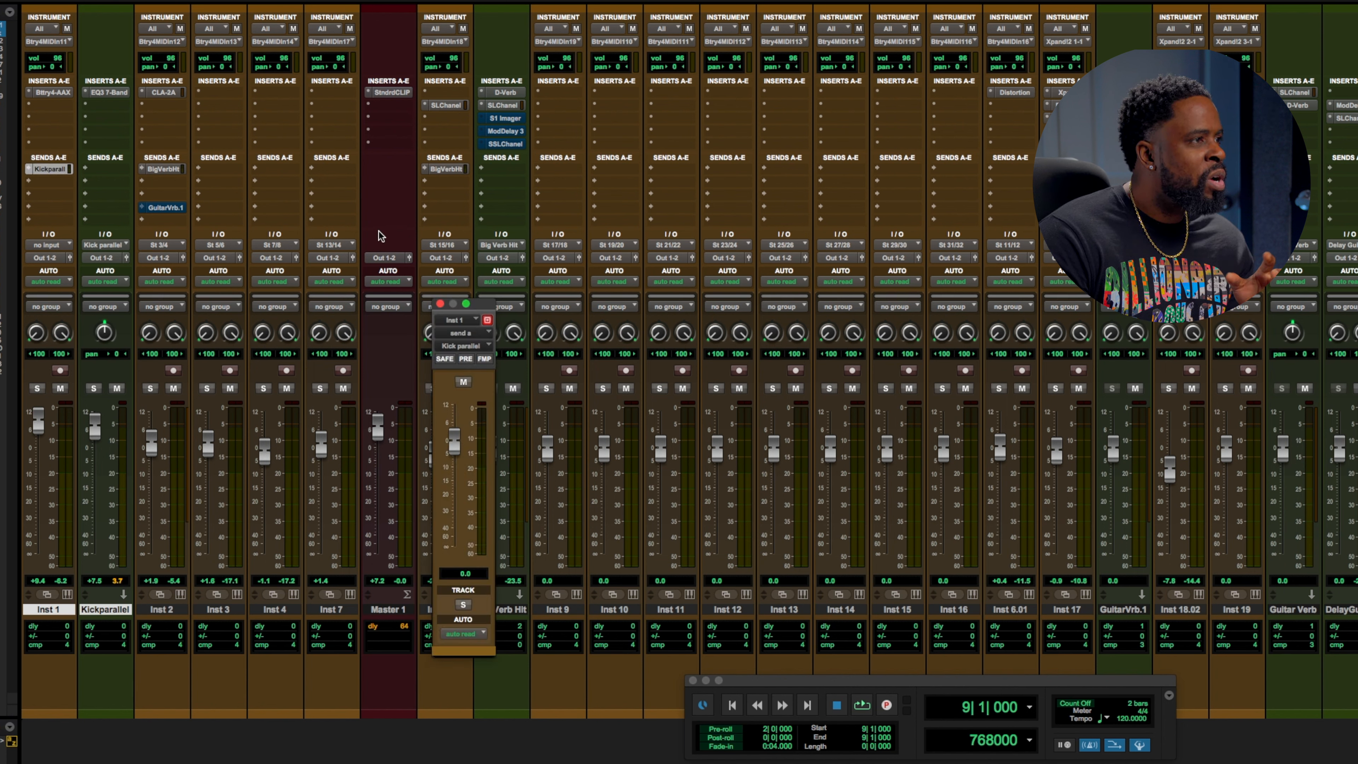
left_click(466, 359)
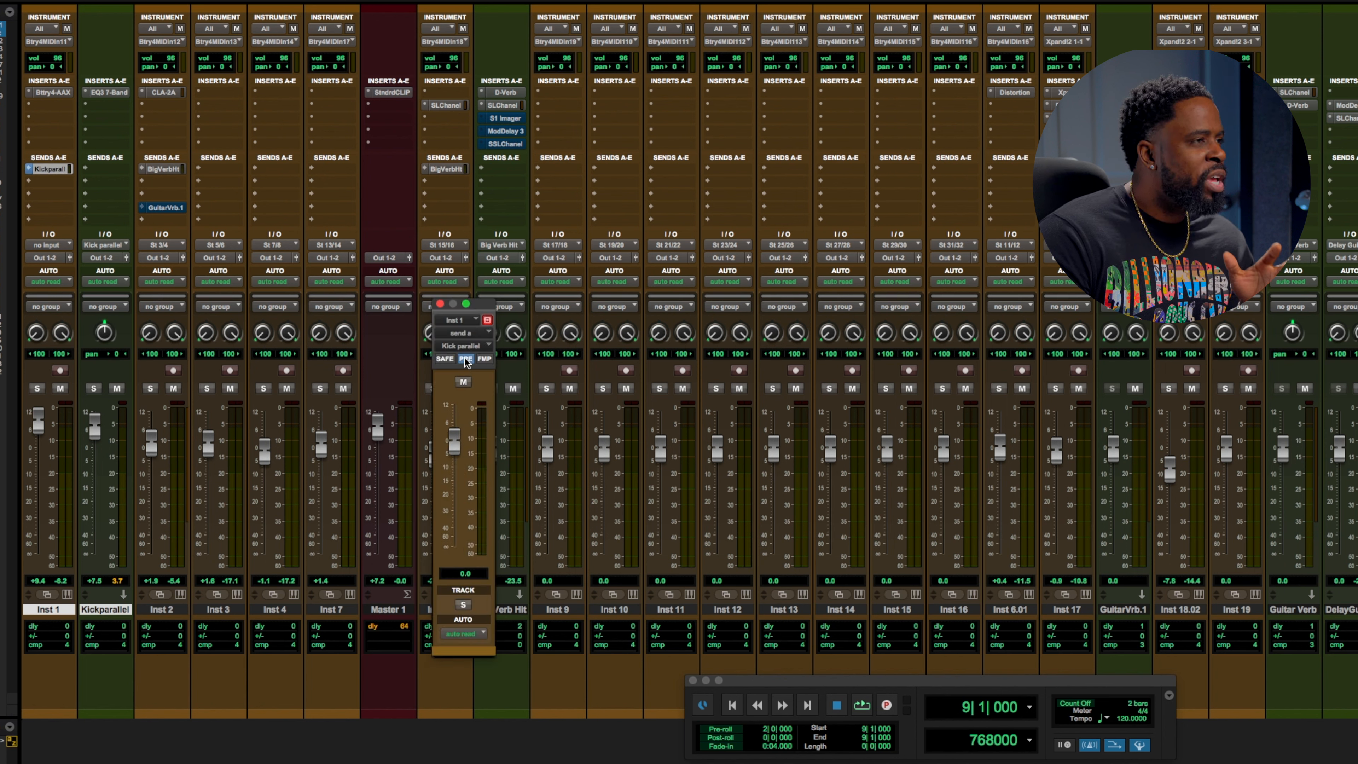
left_click(60, 389)
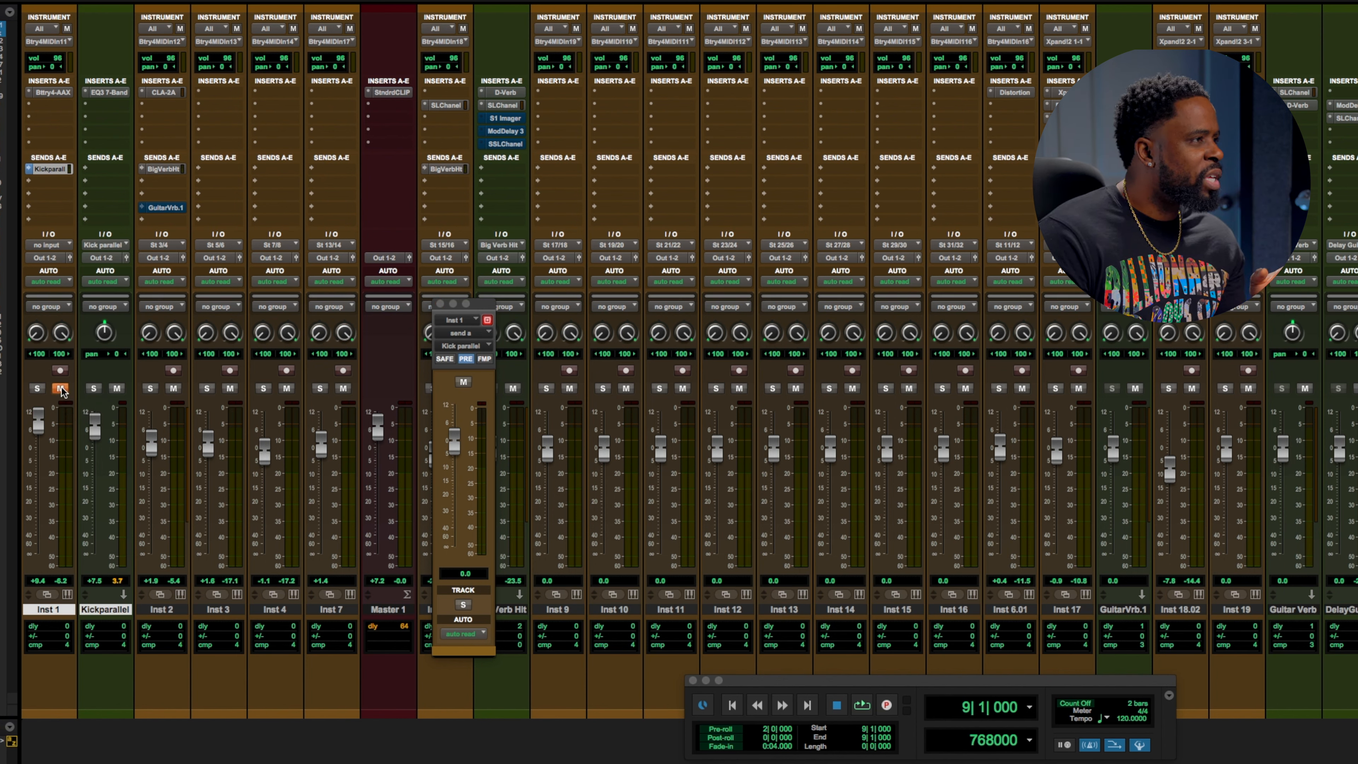
left_click(94, 389)
key("space")
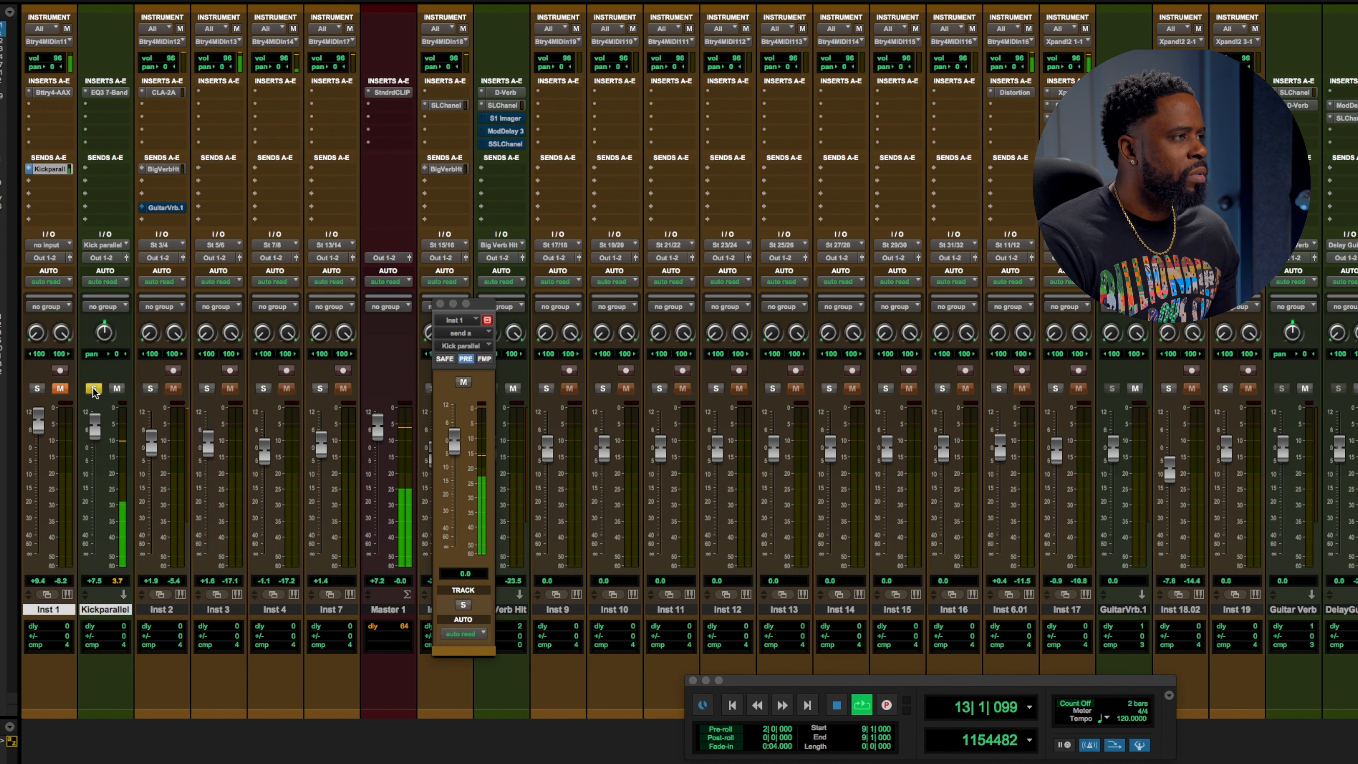
key("space")
left_click(94, 388)
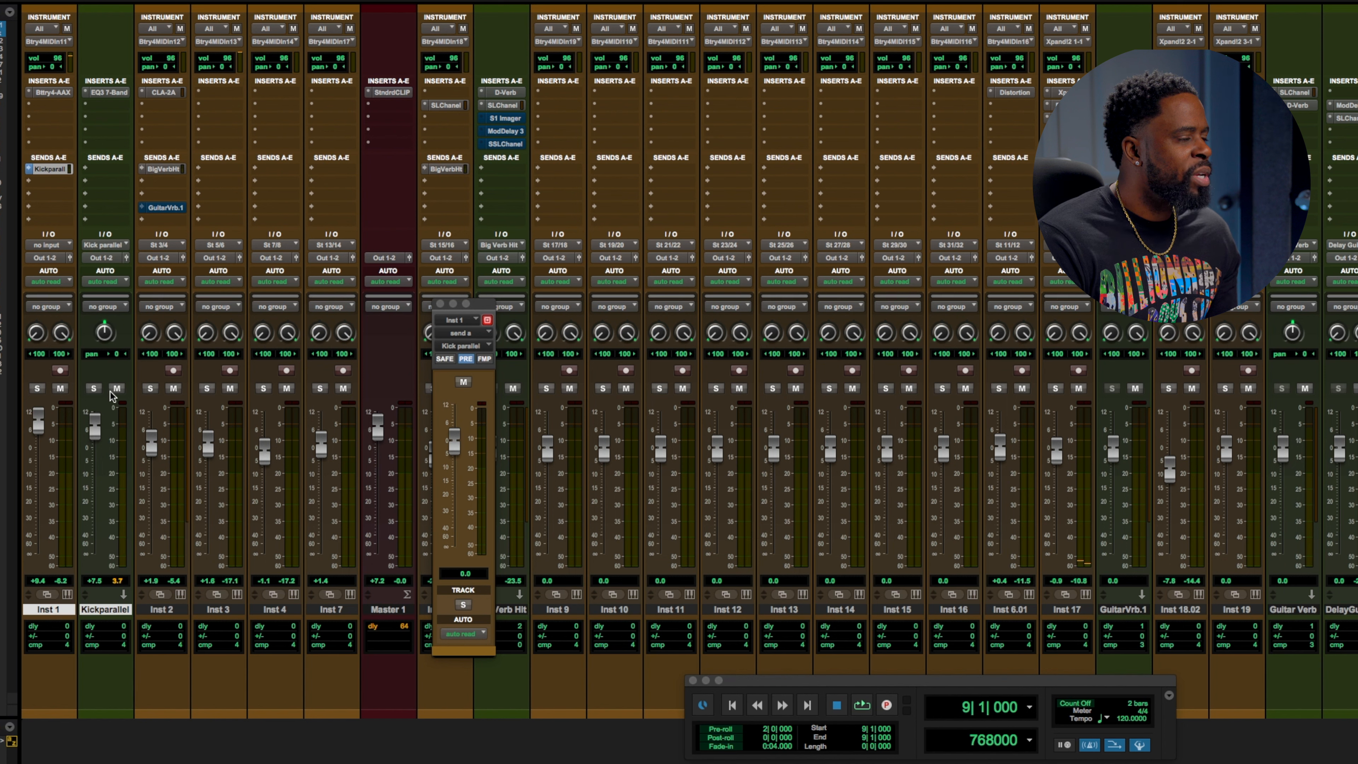
Step: Play the full mix with the parallel kick active, then mute the Kickparallel track and play the passage again for comparison
key("space")
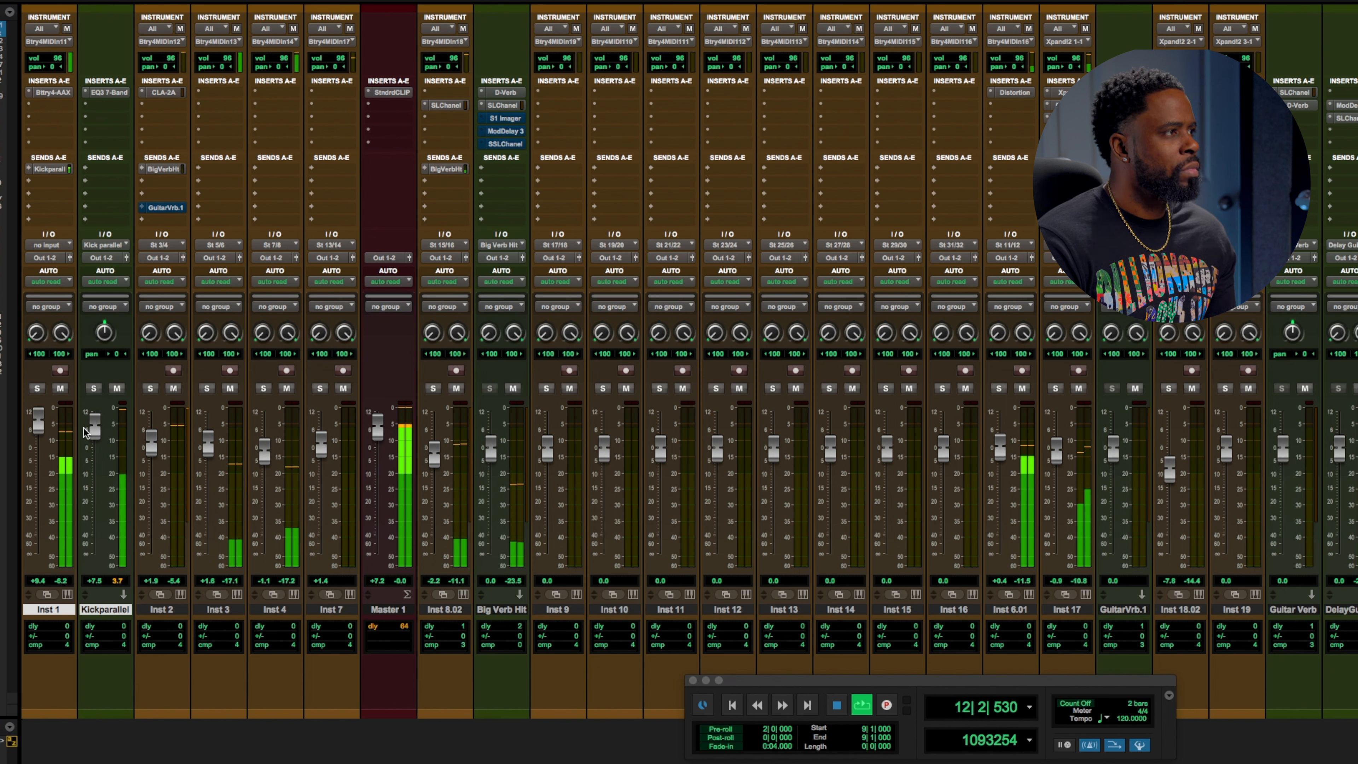
key("space")
left_click(117, 389)
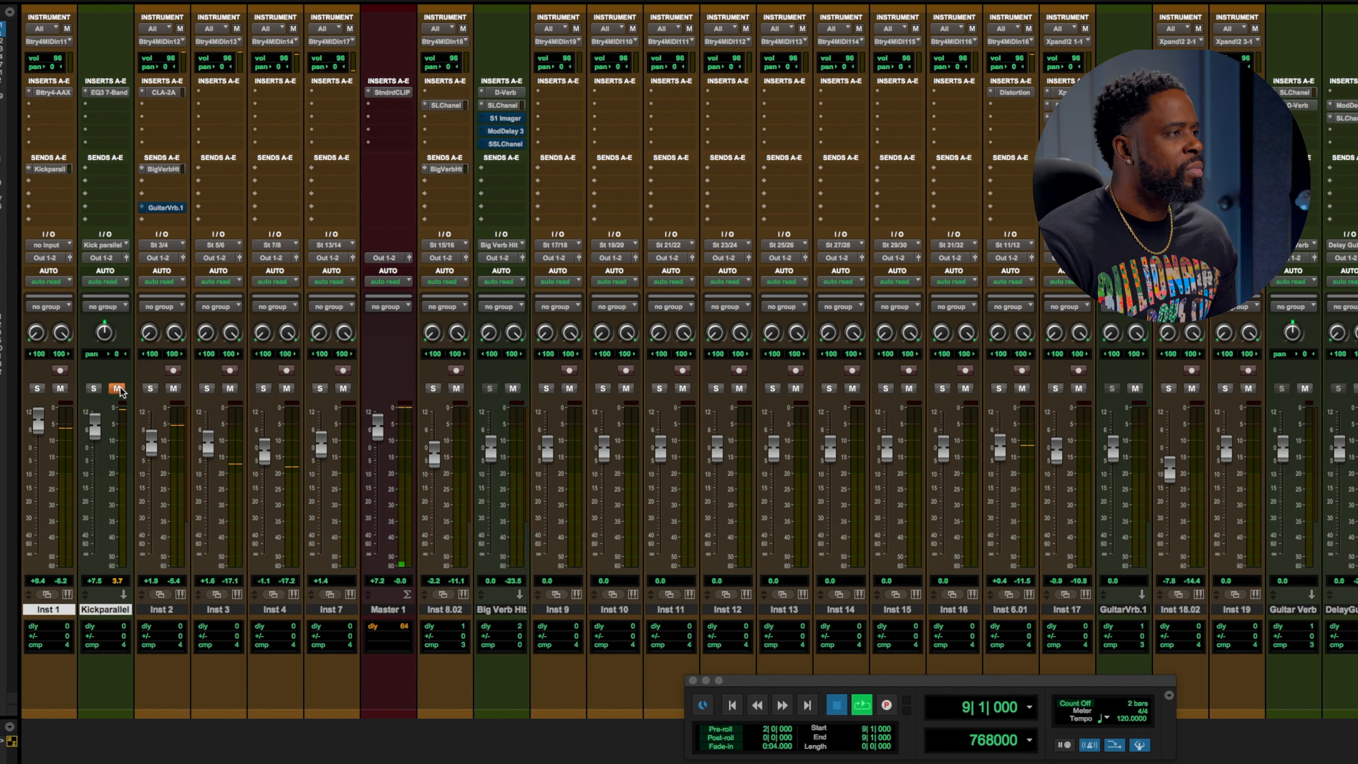
key("space")
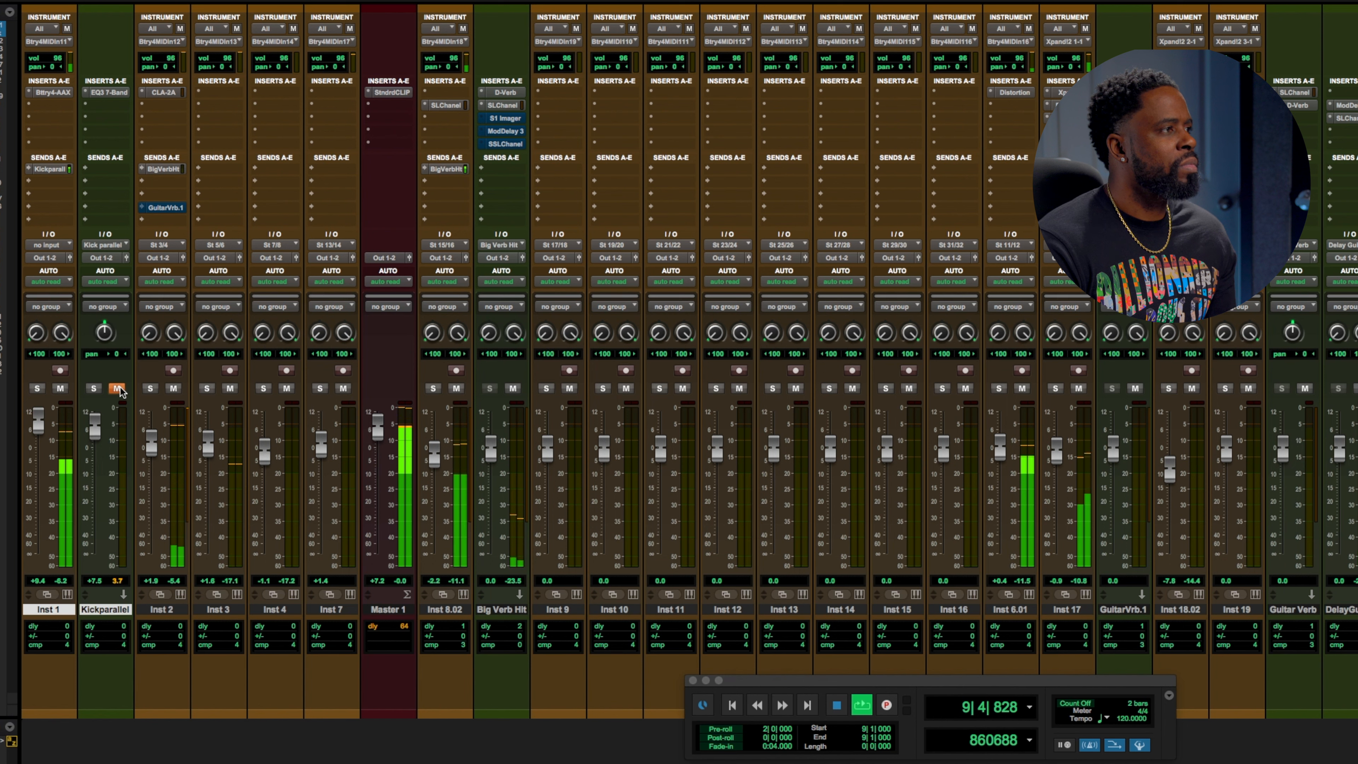